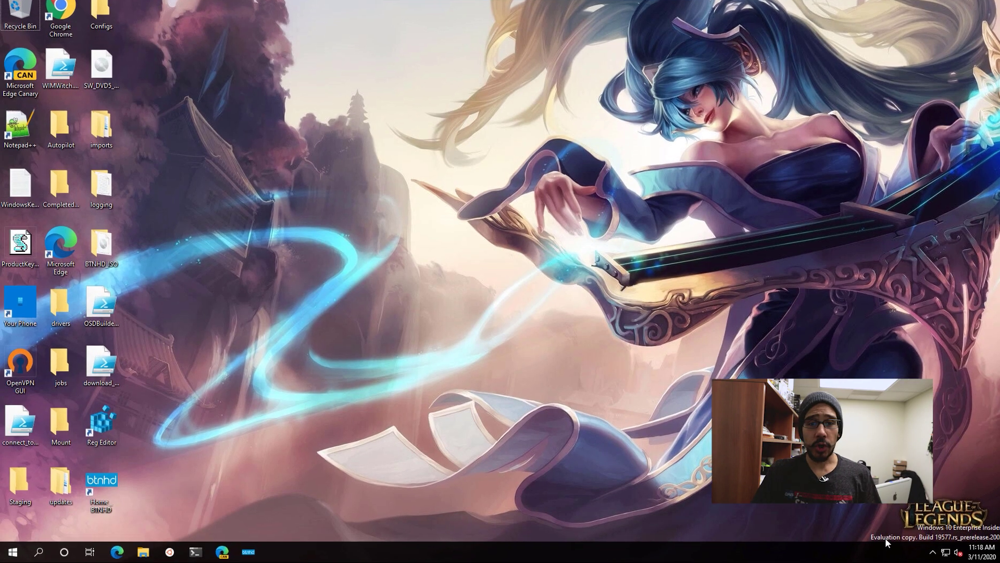
Run winver to show About Windows: Version 2004, OS Build 19577.1000
key(super+x)
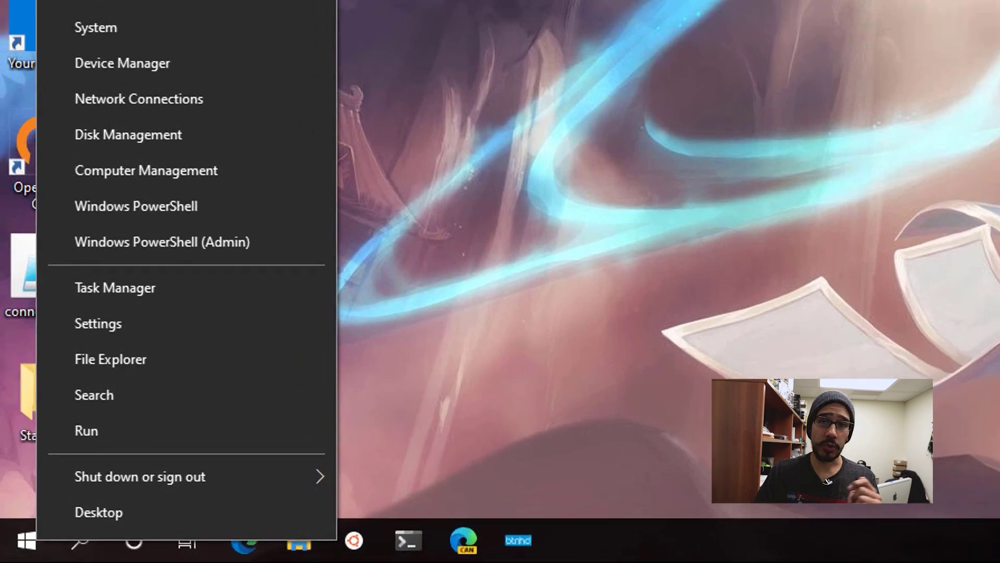
key(r)
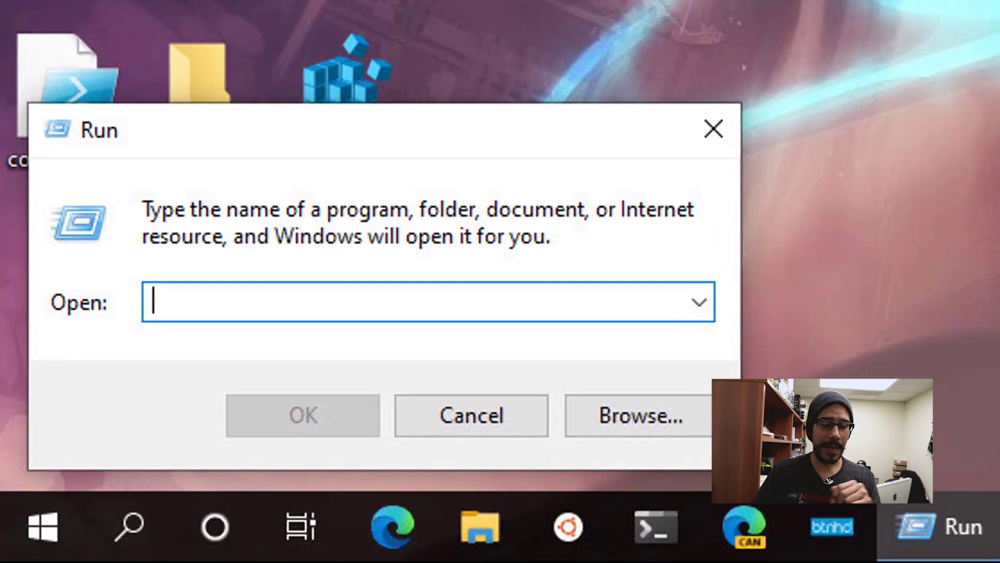
text(winver)
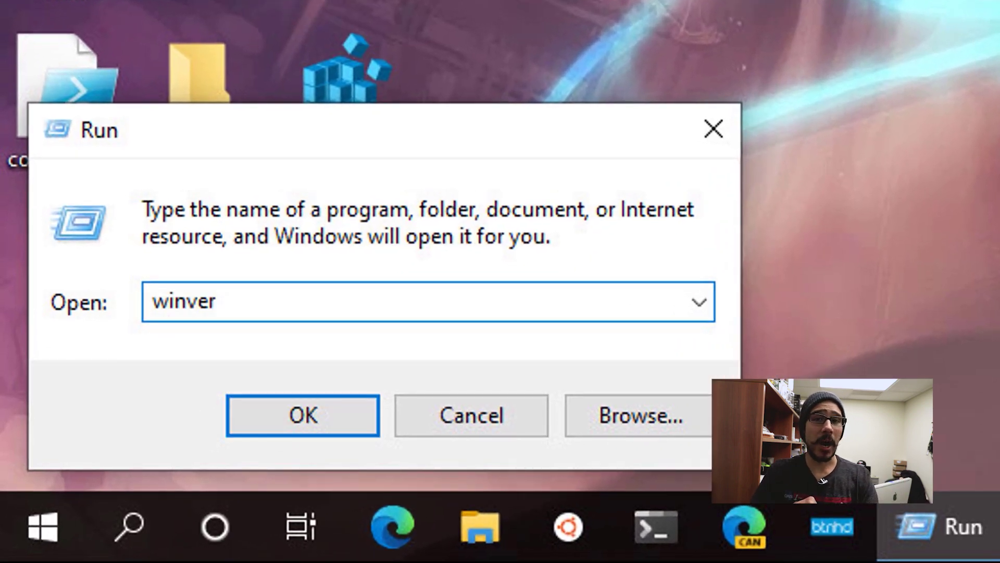
key(Return)
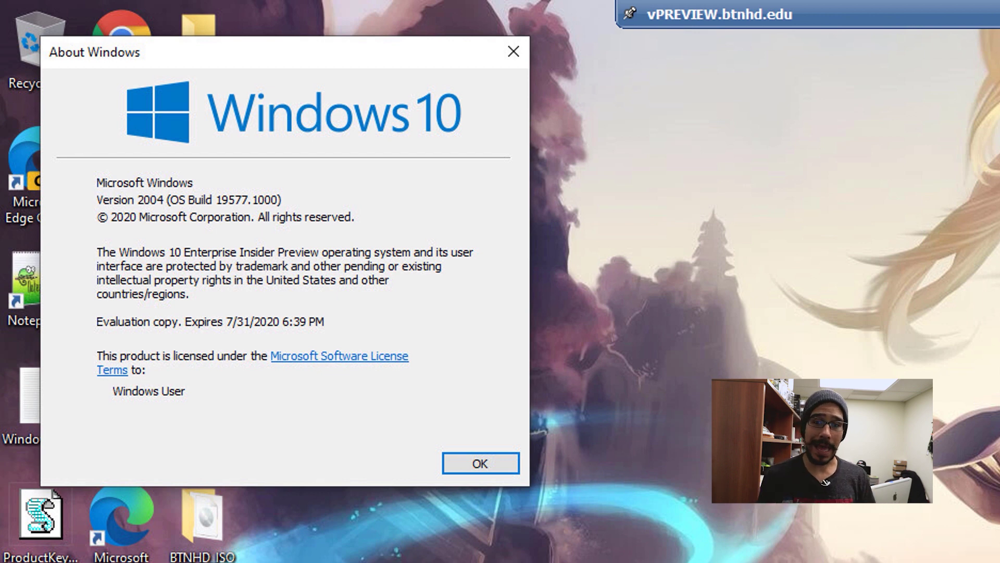
Launch Command Prompt via Run as administrator and approve the UAC prompt
key(super)
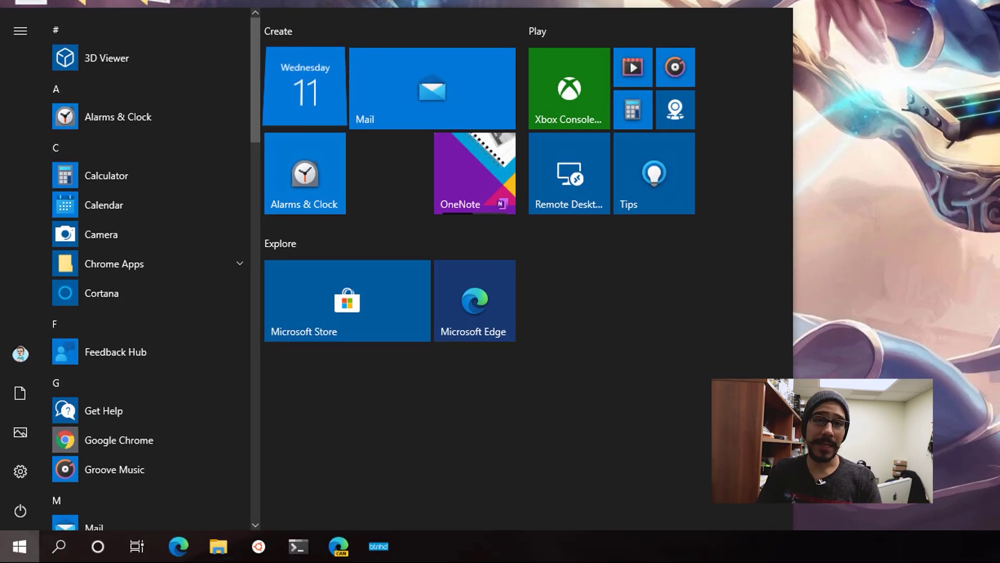
text(cmd)
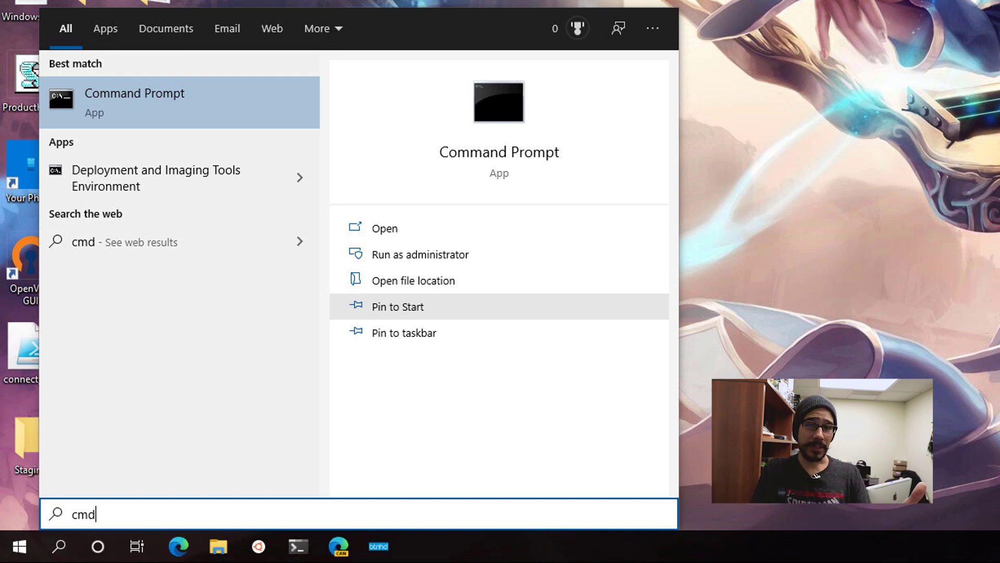
right_click(209, 104)
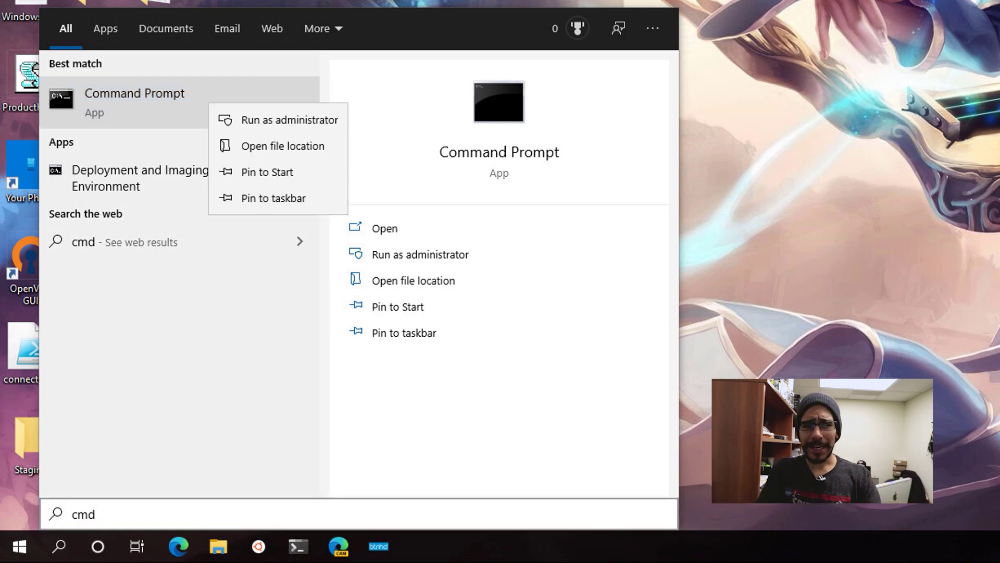
click(289, 119)
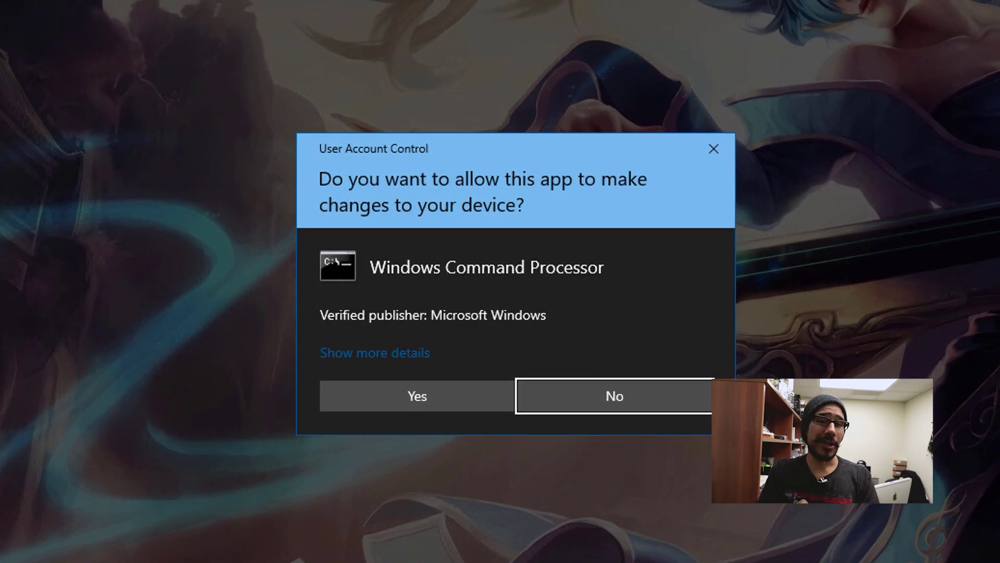
key(alt+y)
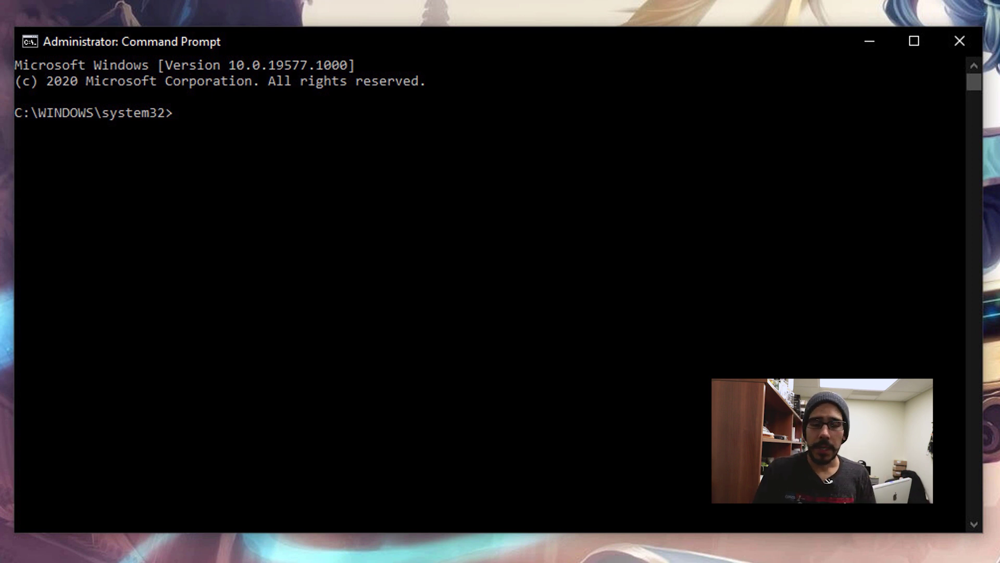
text(wmic path softwarelicensingservice get OA3xOriginalProductKey)
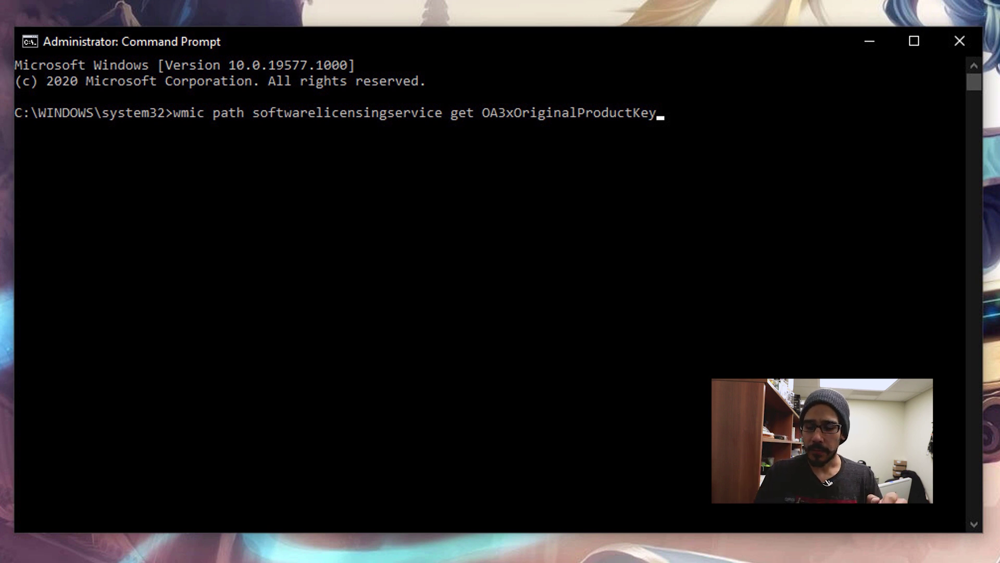
Run the wmic OA3xOriginalProductKey query, which returns only the header and no key
key(Return)
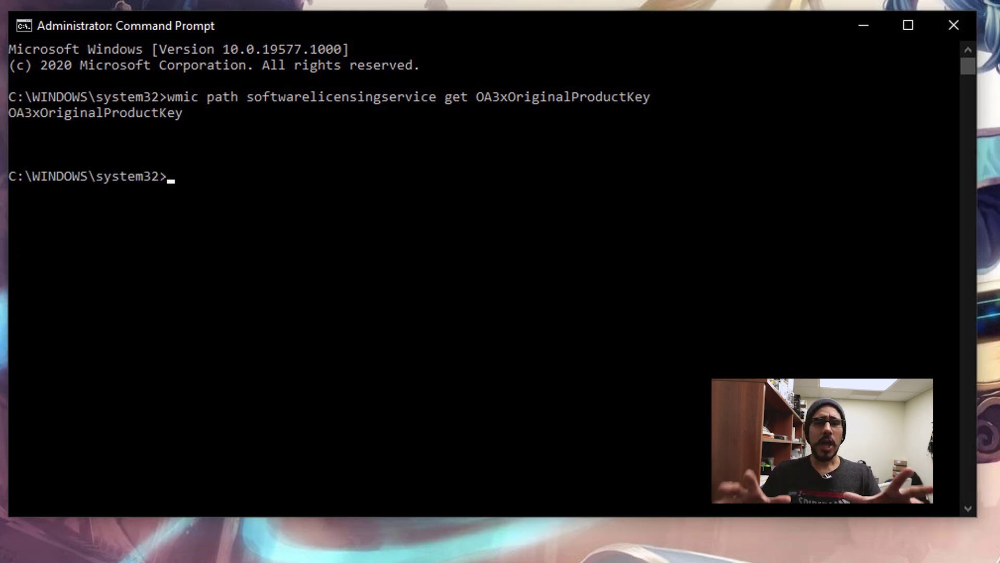